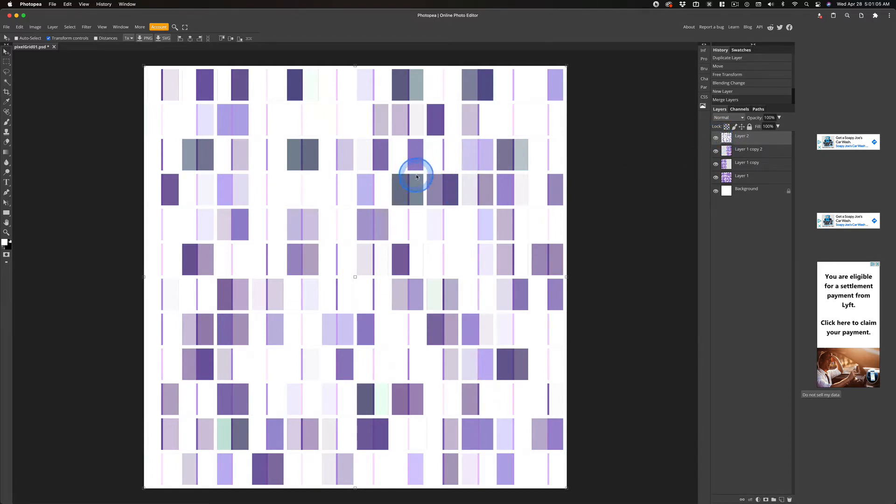
Try Multiply on Layer 2, settle on the Lighten blend mode, and rotate the layer by -90°.
{"action": "left_click", "coordinate": [738, 117]}
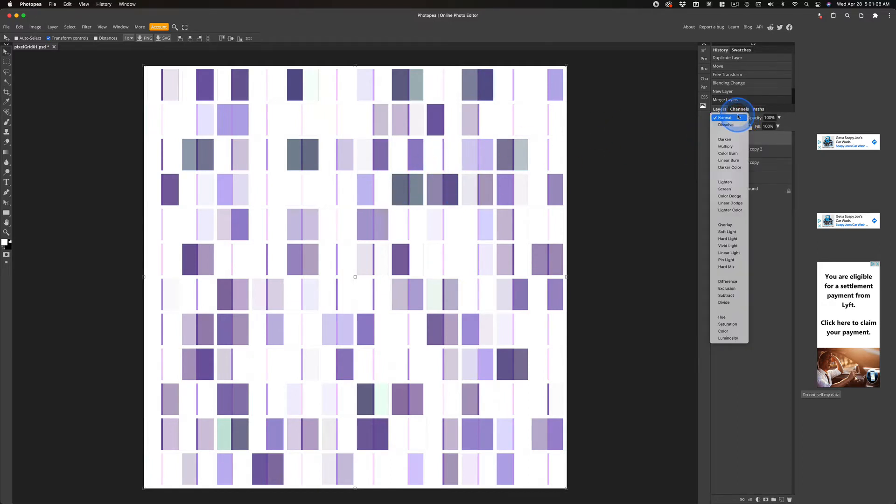
{"action": "left_click", "coordinate": [725, 146]}
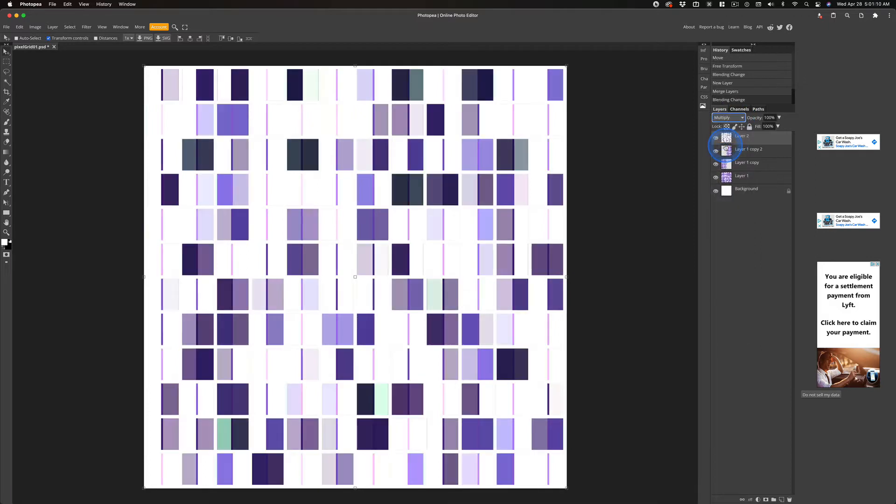
{"action": "left_click", "coordinate": [728, 117]}
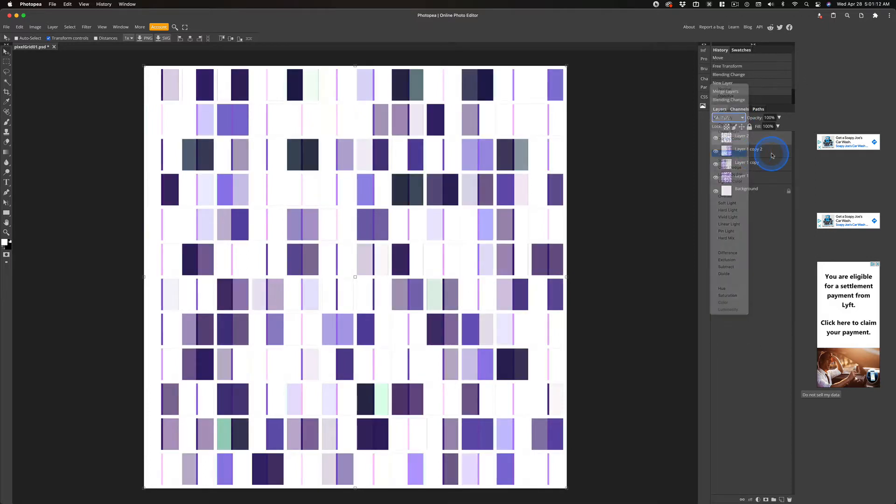
{"action": "left_click", "coordinate": [772, 156]}
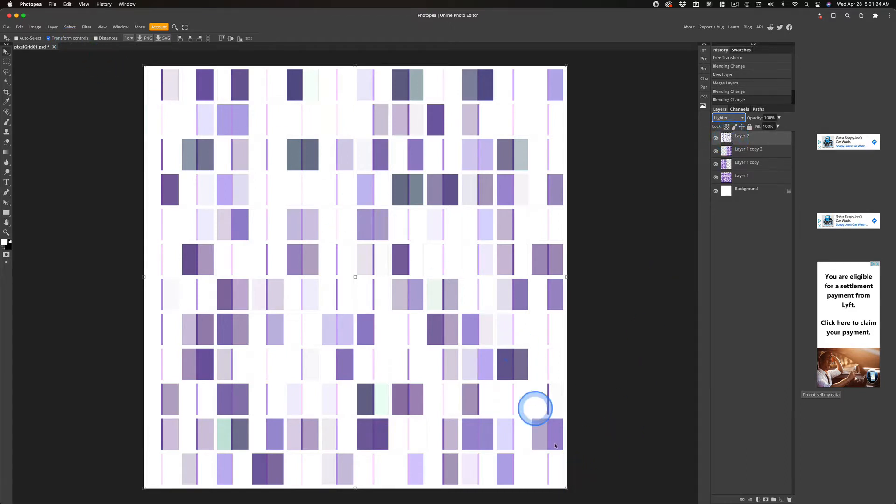
{"action": "left_click_drag", "start_coordinate": [578, 485], "coordinate": [567, 79]}
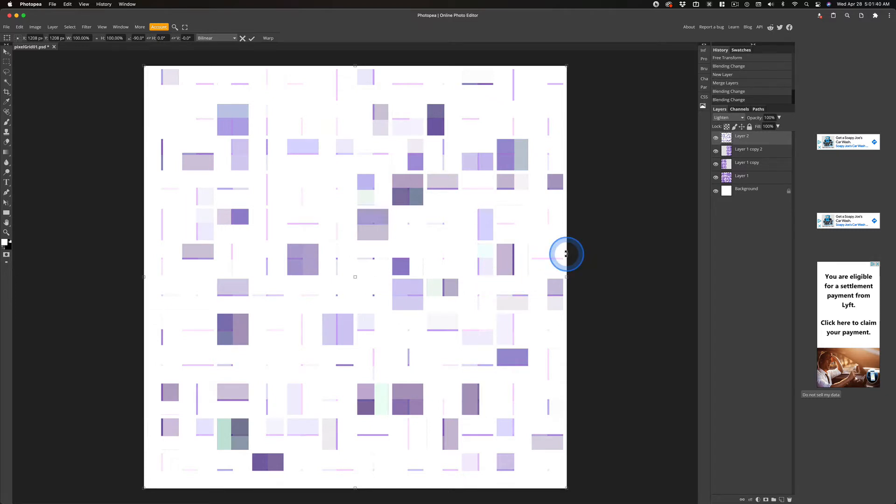
{"action": "key", "text": "Return"}
Duplicate Layer 2 and rotate the copy by -90°, blending it with Multiply.
{"action": "key", "text": "ctrl+j"}
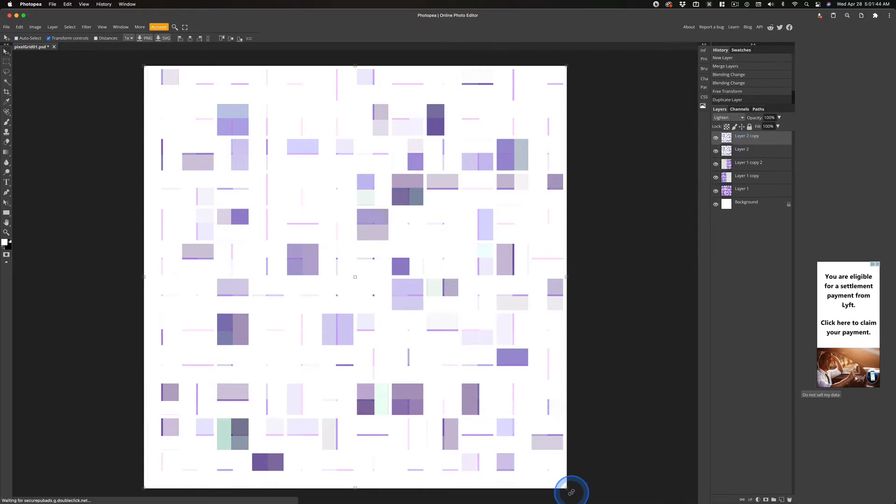
{"action": "left_click_drag", "start_coordinate": [570, 486], "coordinate": [510, 127]}
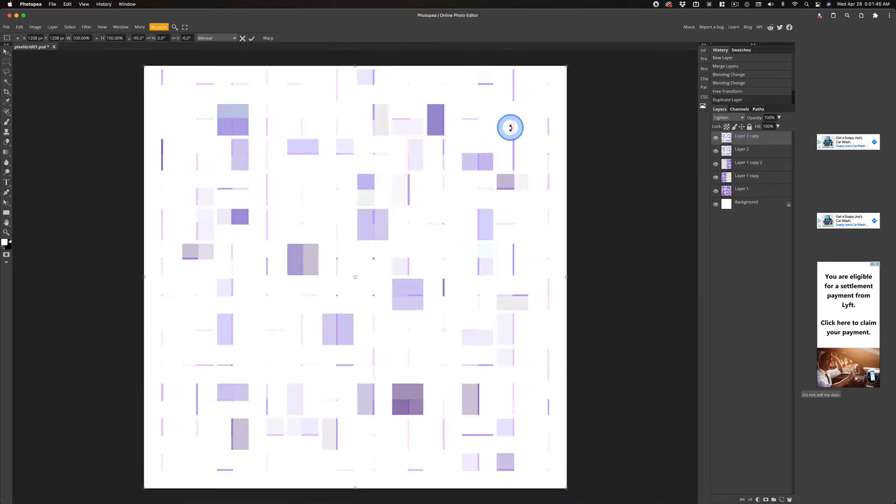
{"action": "left_click", "coordinate": [727, 121]}
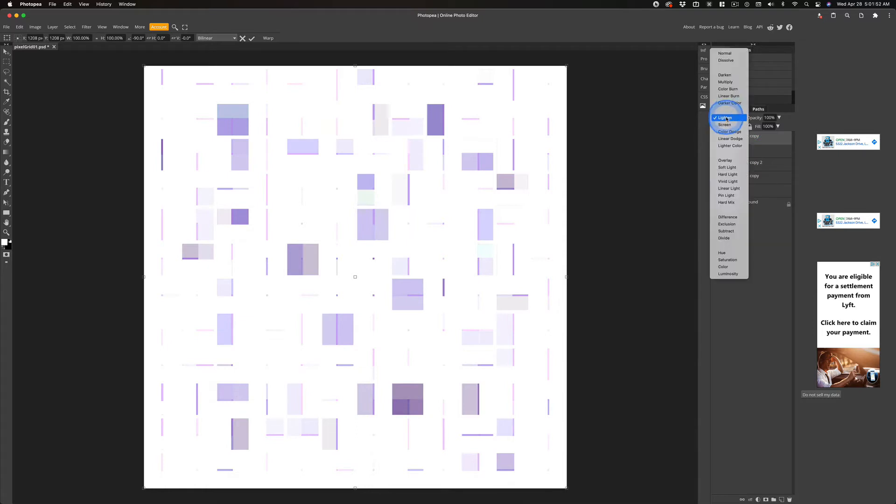
{"action": "left_click", "coordinate": [725, 83]}
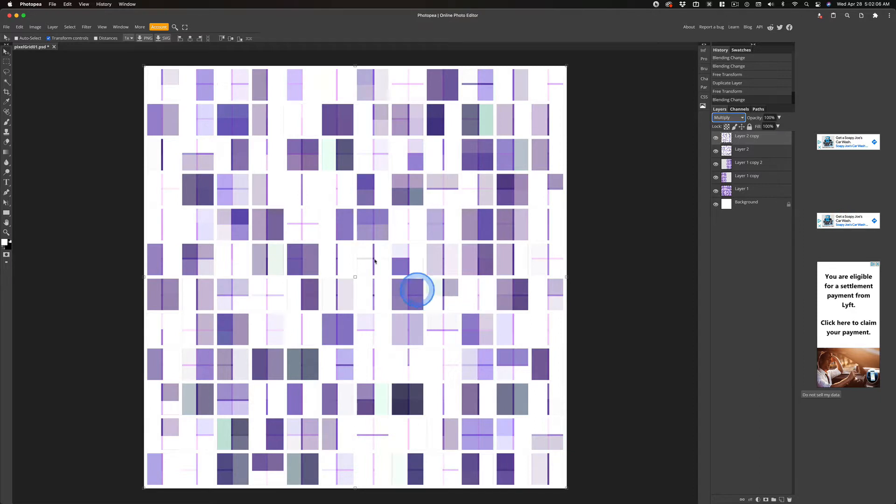
{"action": "left_click", "coordinate": [87, 27]}
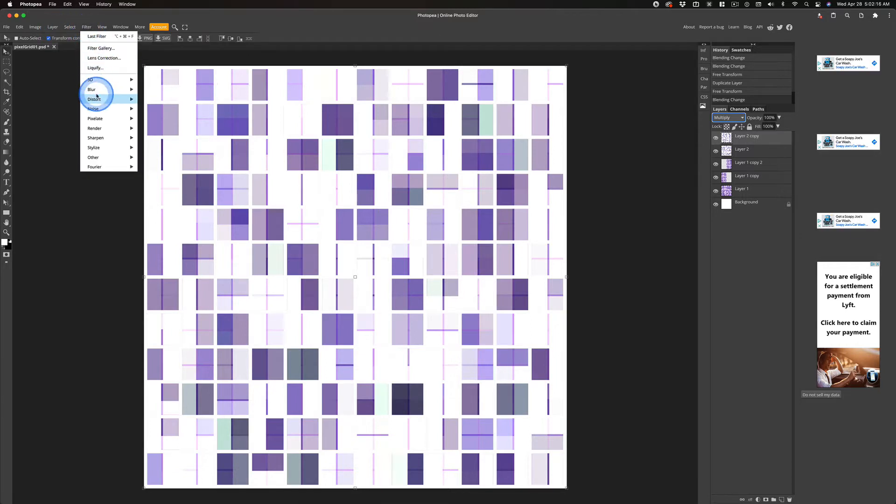
{"action": "mouse_move", "coordinate": [95, 91]}
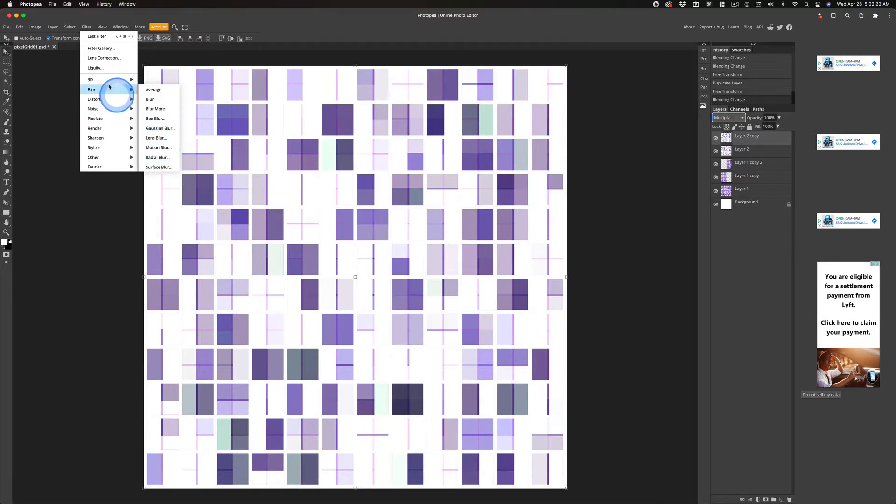
{"action": "left_click", "coordinate": [94, 147]}
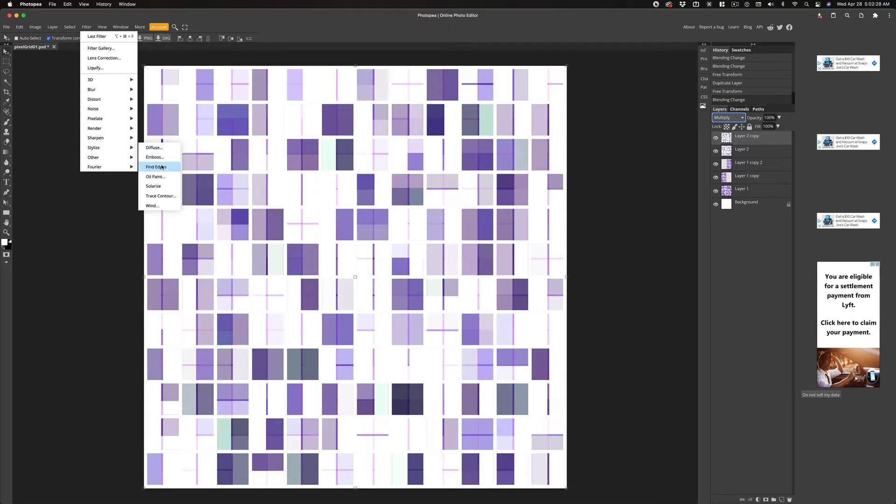
{"action": "left_click", "coordinate": [661, 142]}
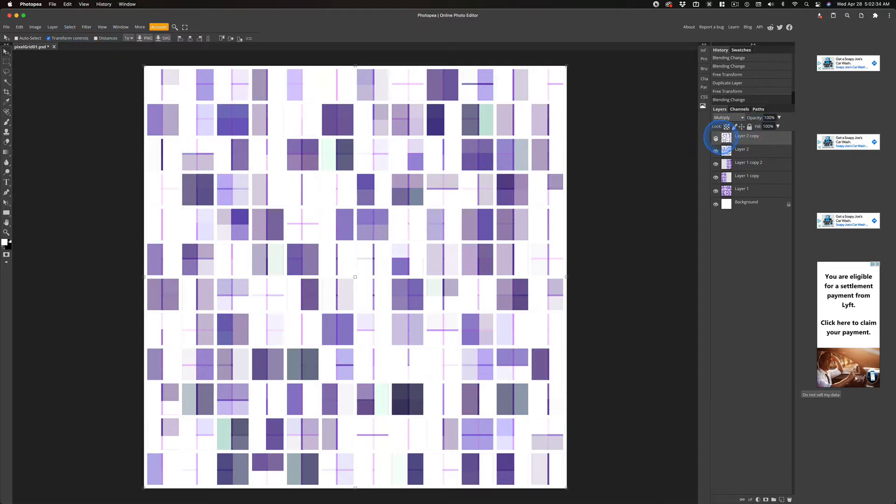
Hide and show Layer 2 copy to compare the artwork with and without it.
{"action": "left_click", "coordinate": [715, 138]}
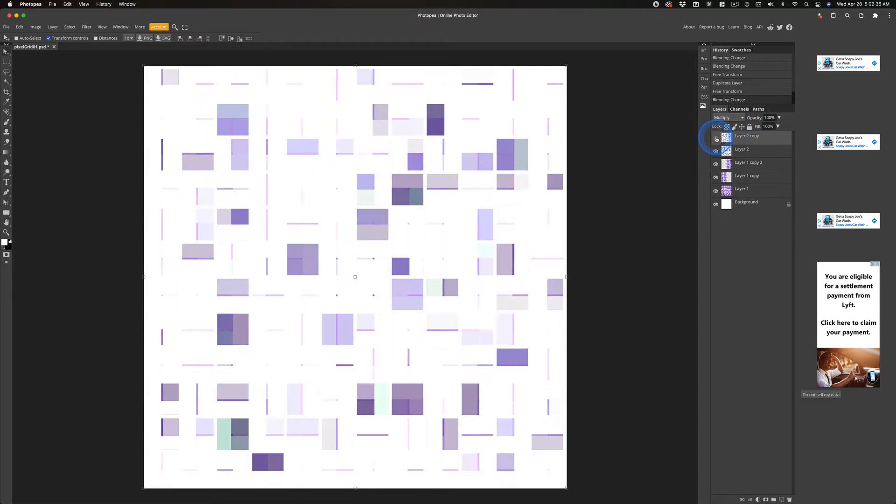
{"action": "left_click", "coordinate": [716, 138]}
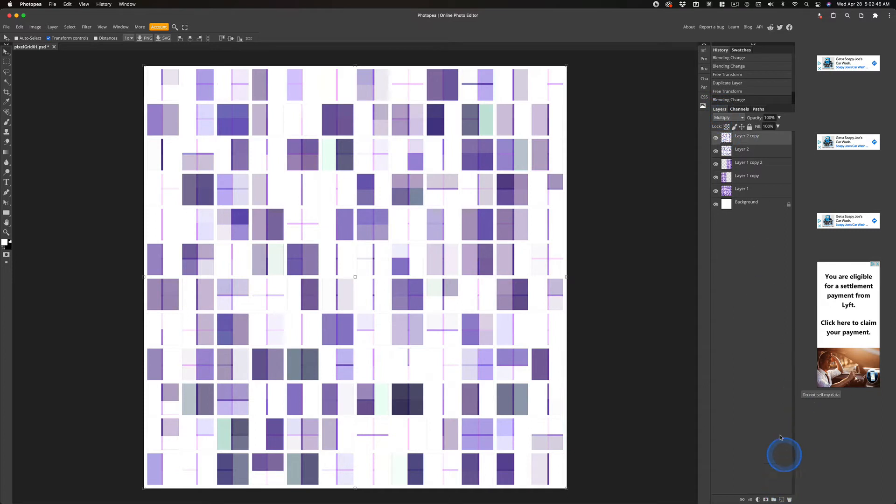
Add a new layer at the top of the stack and stamp all visible layers onto it.
{"action": "left_click", "coordinate": [782, 499]}
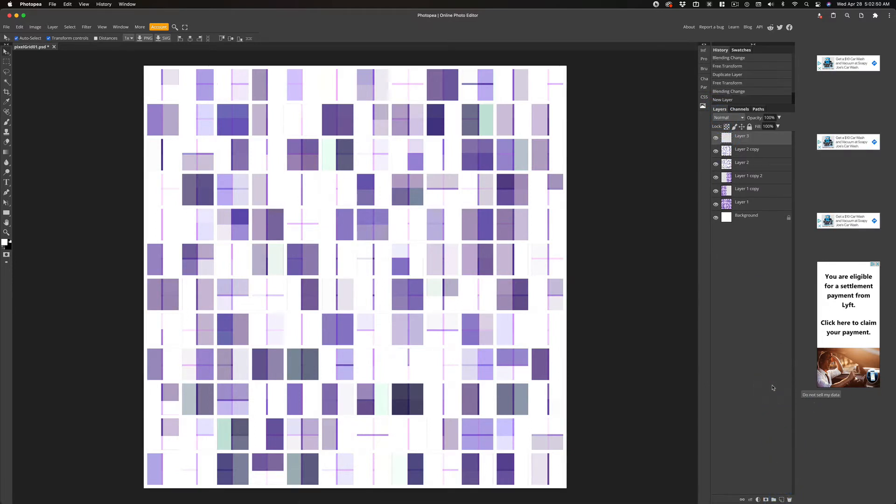
{"action": "key", "text": "ctrl+shift+alt+e"}
{"action": "left_click", "coordinate": [772, 388]}
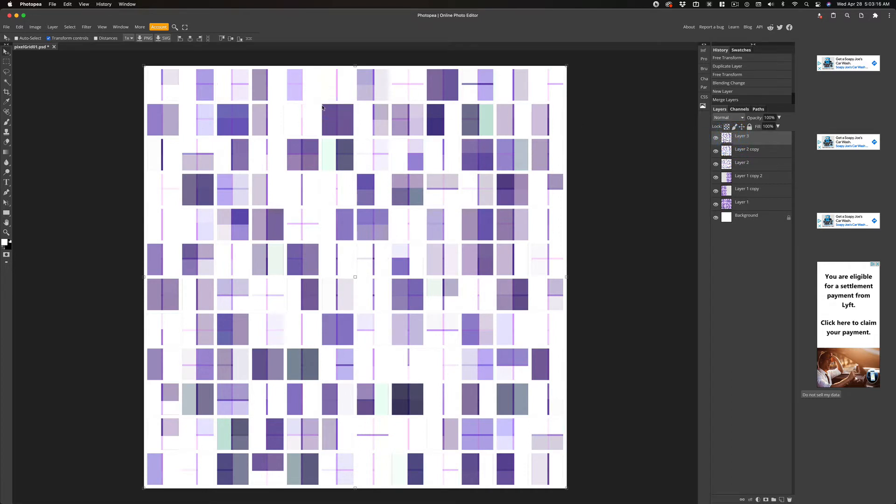
Convert Layer 3 to a smart object and apply the Find Edges filter to it.
{"action": "right_click", "coordinate": [749, 140]}
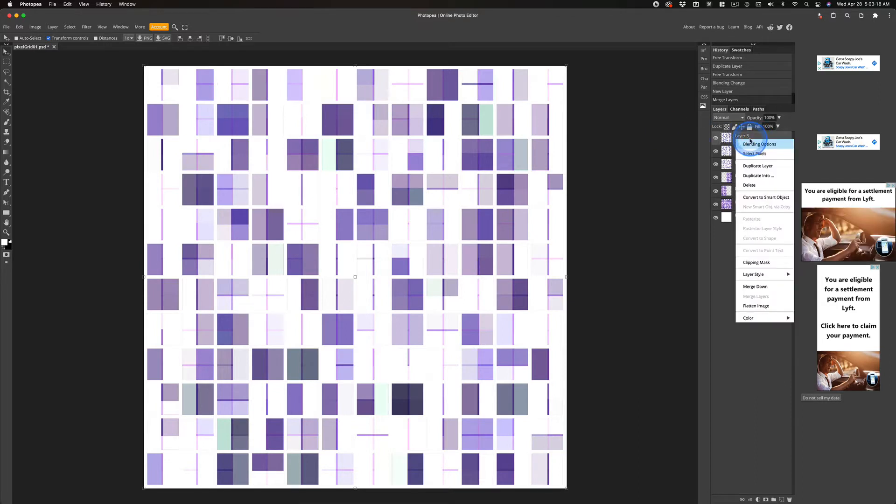
{"action": "left_click", "coordinate": [767, 197]}
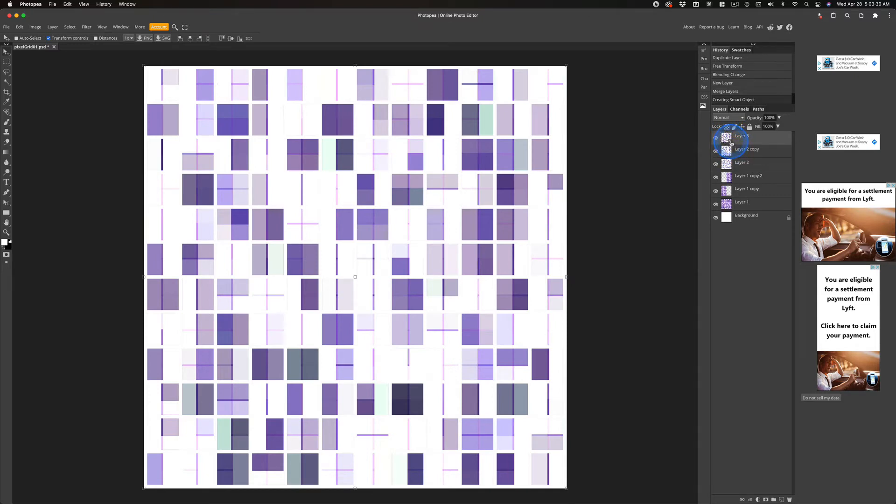
{"action": "left_click", "coordinate": [86, 27]}
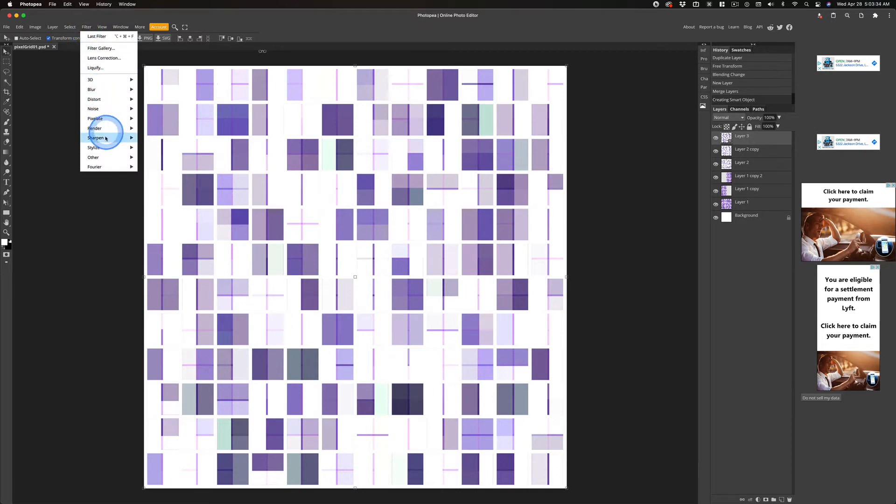
{"action": "mouse_move", "coordinate": [105, 148]}
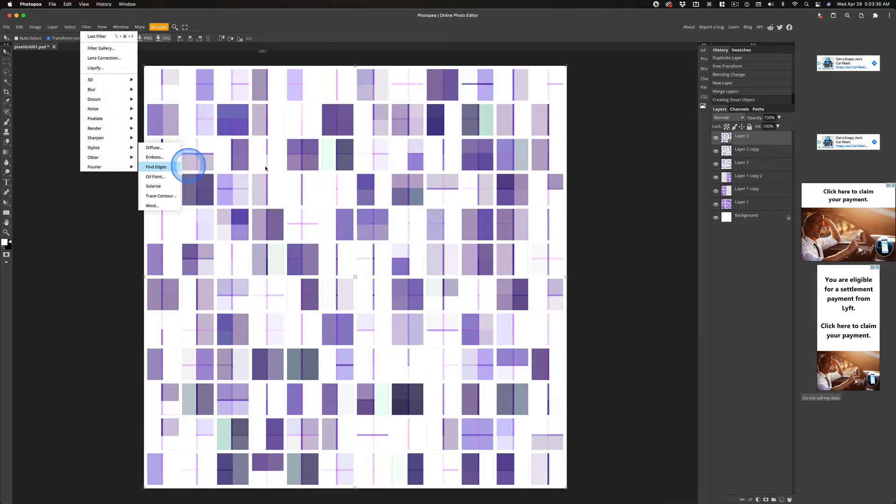
{"action": "key", "text": "Return"}
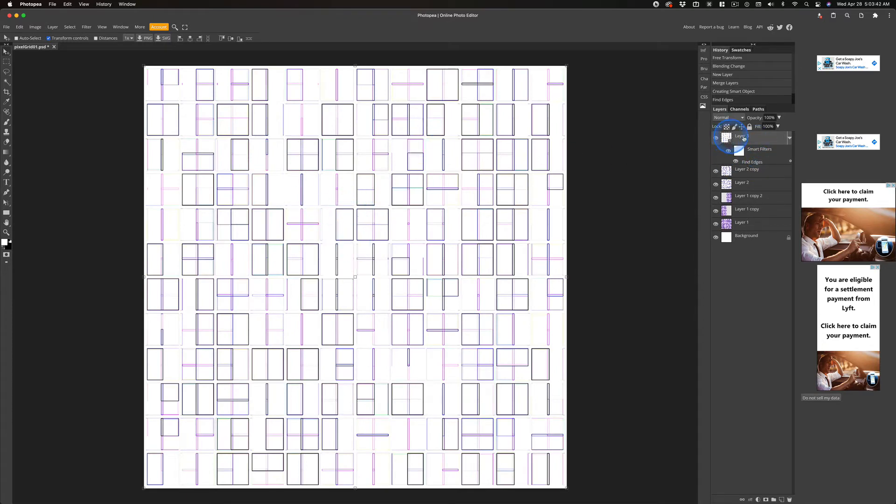
Compare Layer 3 with Find Edges off and on, and set its blend mode to Linear Burn.
{"action": "left_click", "coordinate": [736, 162]}
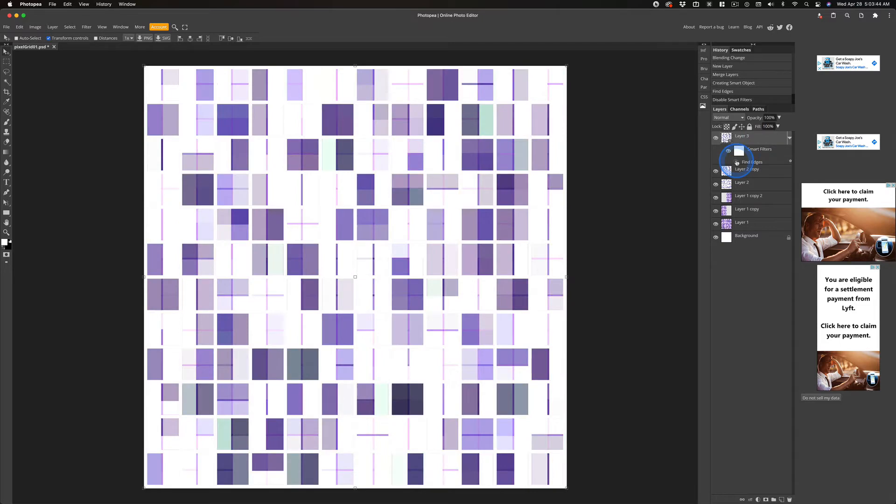
{"action": "left_click", "coordinate": [736, 162]}
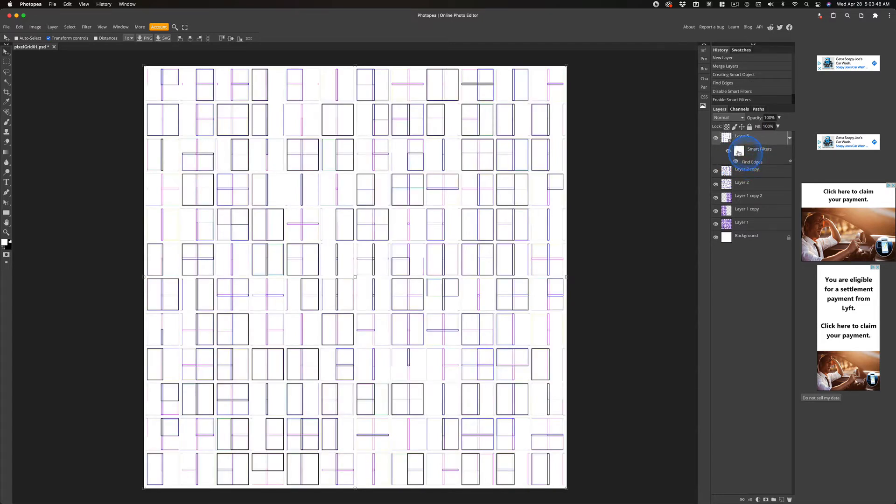
{"action": "left_click", "coordinate": [725, 117]}
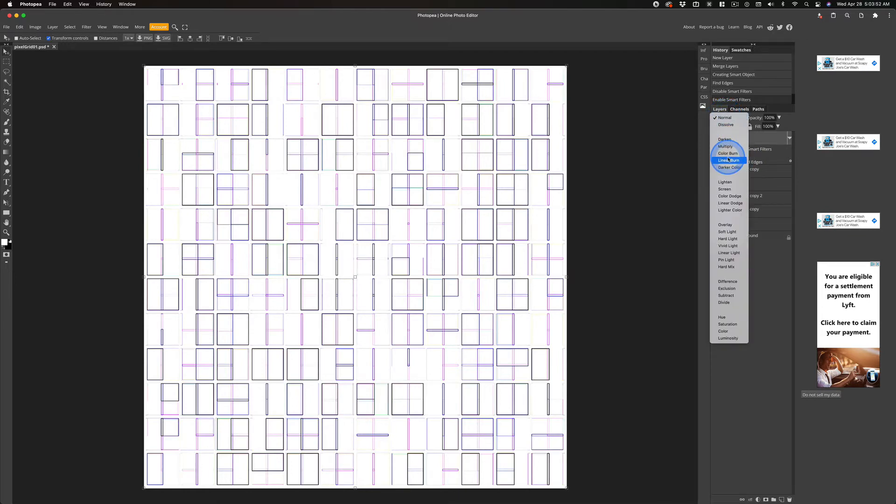
{"action": "left_click", "coordinate": [728, 160]}
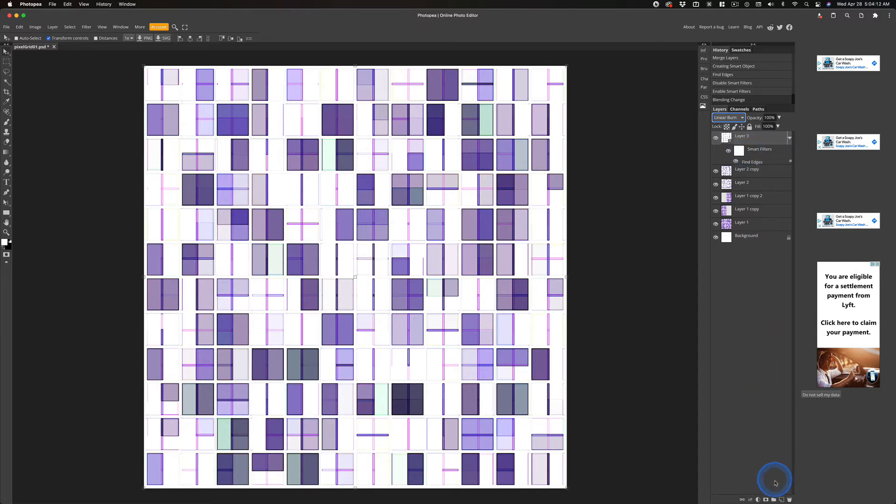
Stamp all visible layers onto a new top layer and transform it with a -90° rotation and -100% height.
{"action": "left_click", "coordinate": [782, 500]}
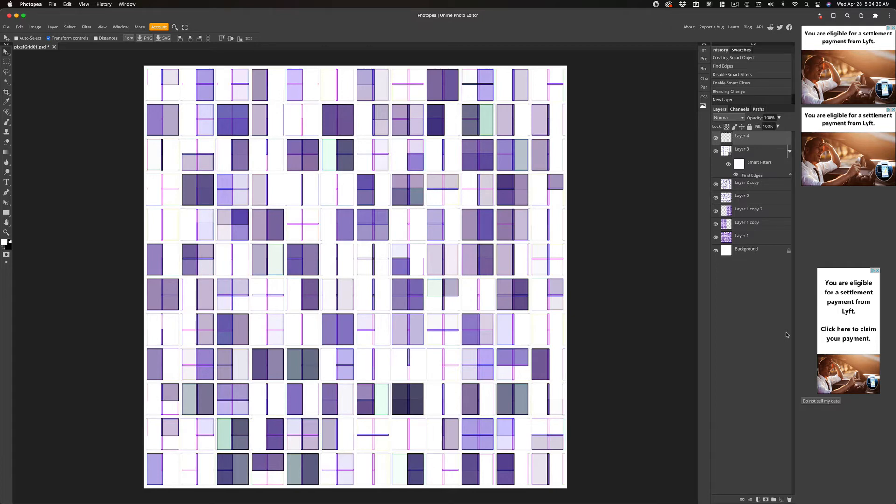
{"action": "key", "text": "alt+shift+super+e"}
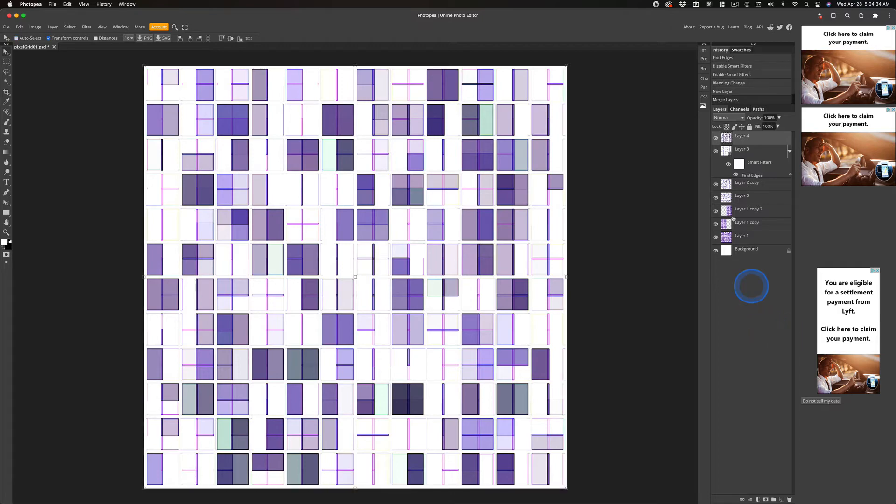
{"action": "left_click_drag", "start_coordinate": [571, 488], "coordinate": [144, 269]}
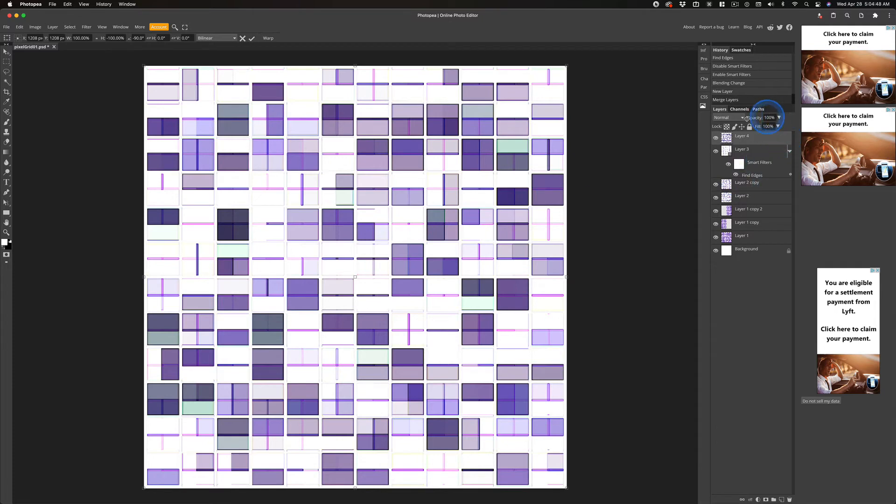
Try Multiply and Divide on Layer 4, and set its blend mode to Difference.
{"action": "left_click", "coordinate": [726, 118]}
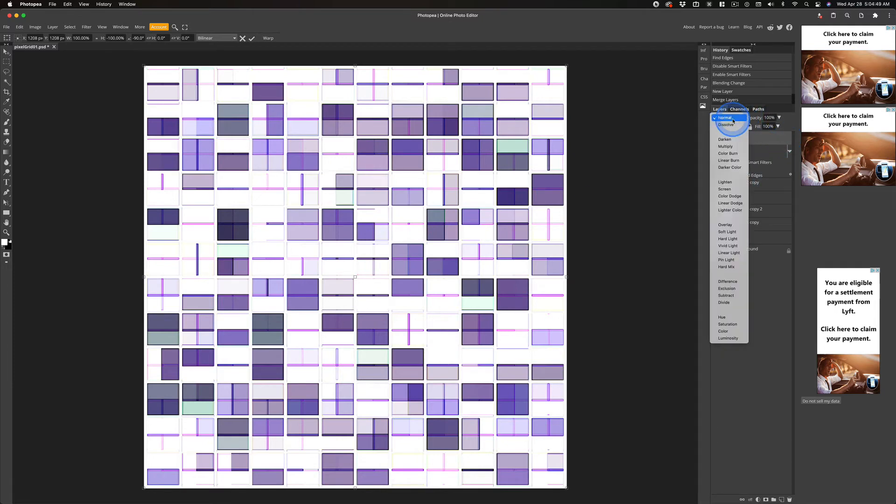
{"action": "left_click", "coordinate": [726, 147]}
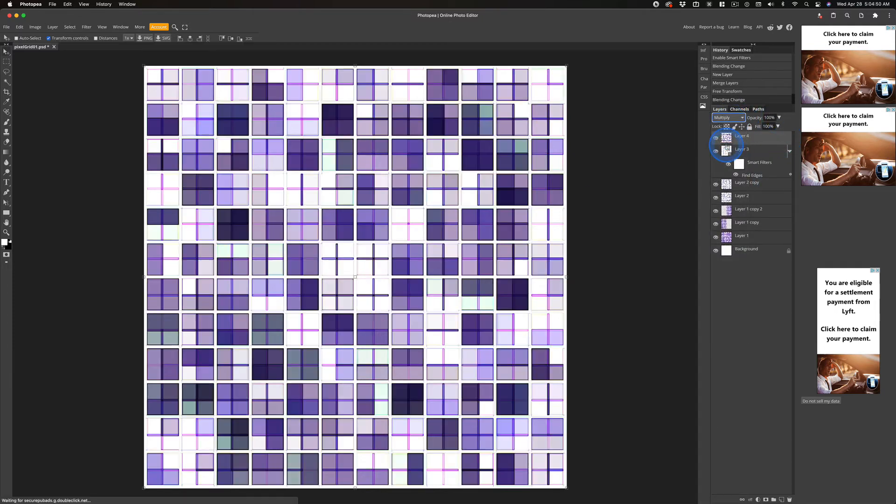
{"action": "left_click", "coordinate": [726, 118]}
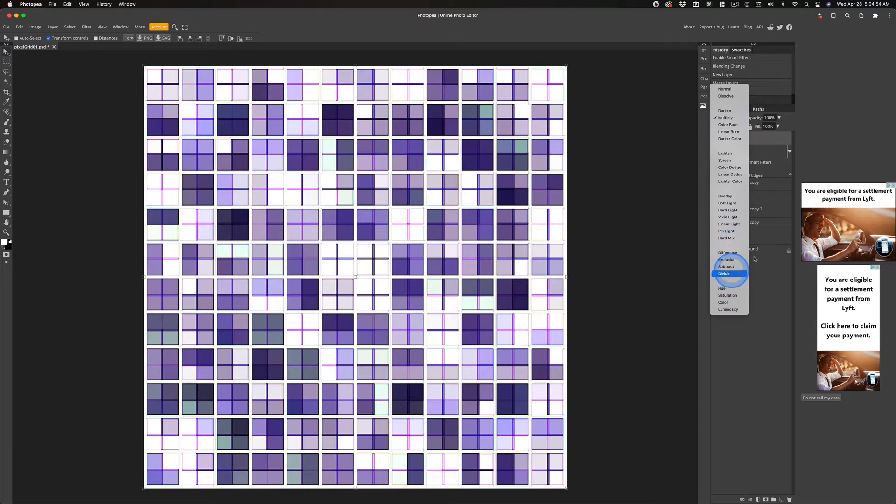
{"action": "left_click", "coordinate": [728, 274]}
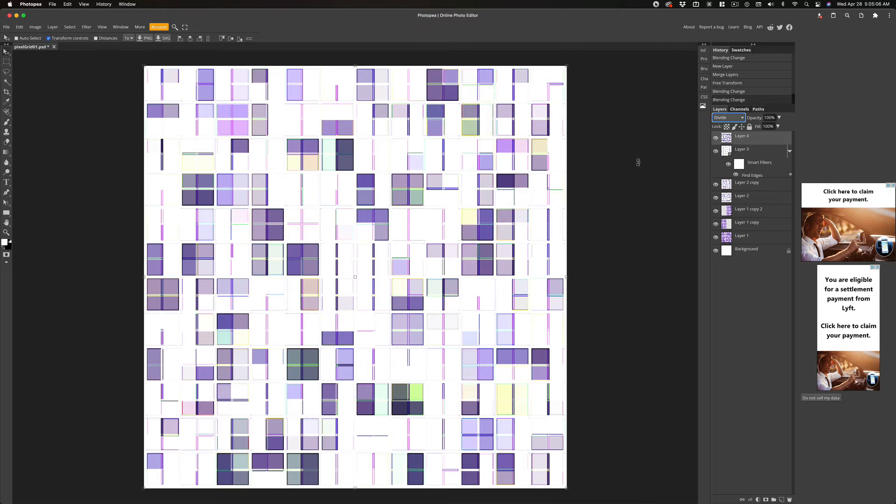
{"action": "left_click", "coordinate": [724, 117]}
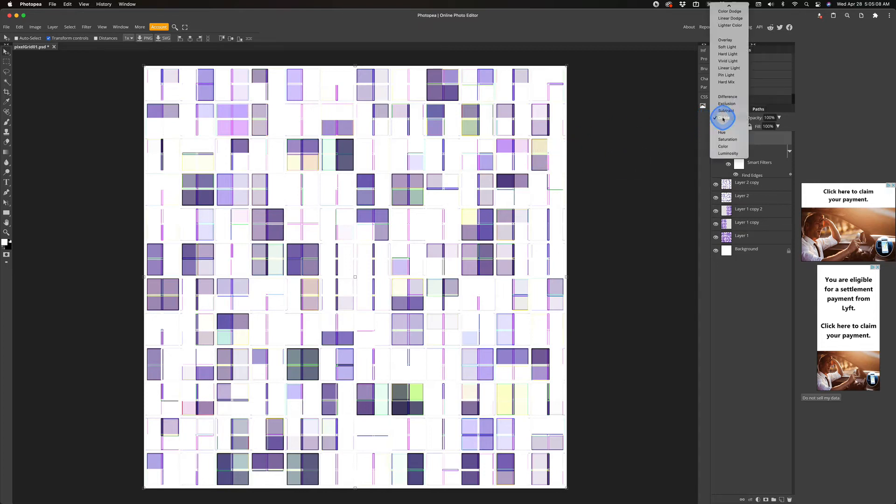
{"action": "left_click", "coordinate": [726, 97]}
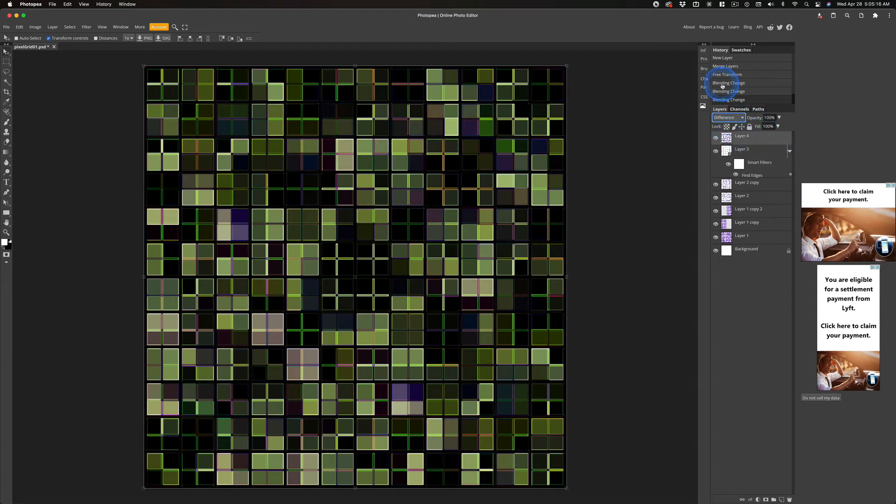
Add a Hue/Saturation adjustment layer above Layer 4 with Colorize on, hue -166, saturation 39 and lightness -1.
{"action": "left_click", "coordinate": [52, 26]}
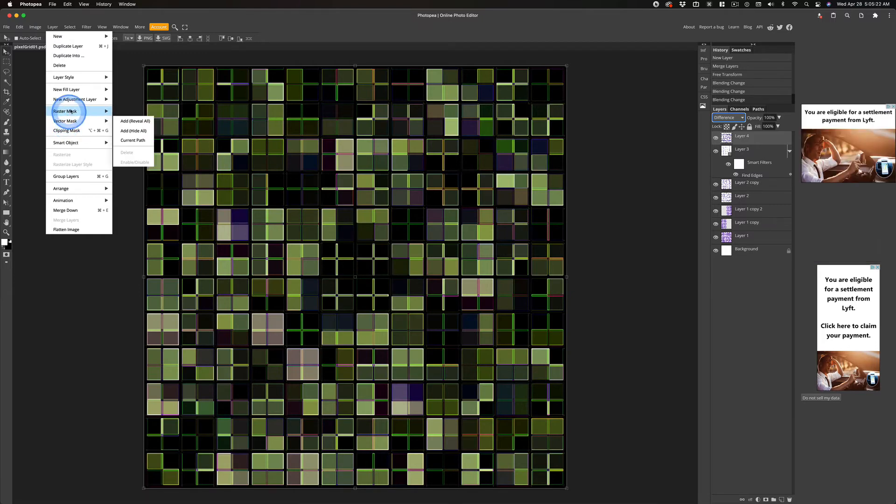
{"action": "mouse_move", "coordinate": [75, 100]}
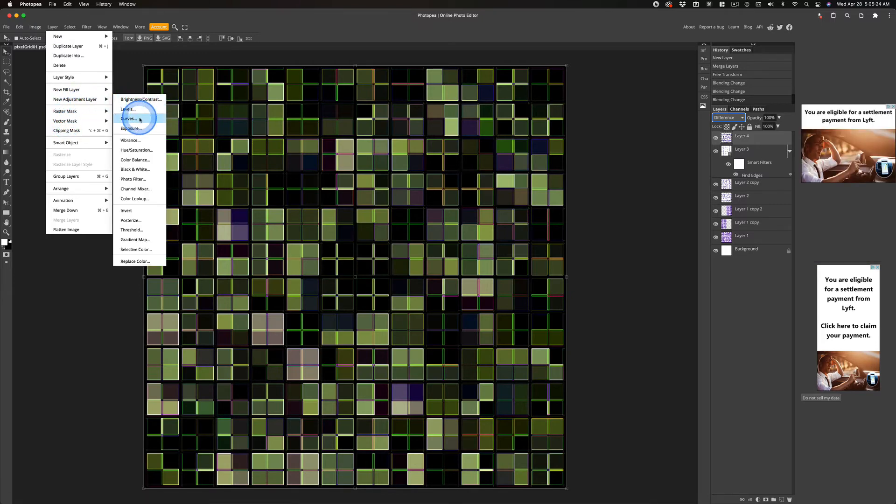
{"action": "left_click", "coordinate": [137, 149]}
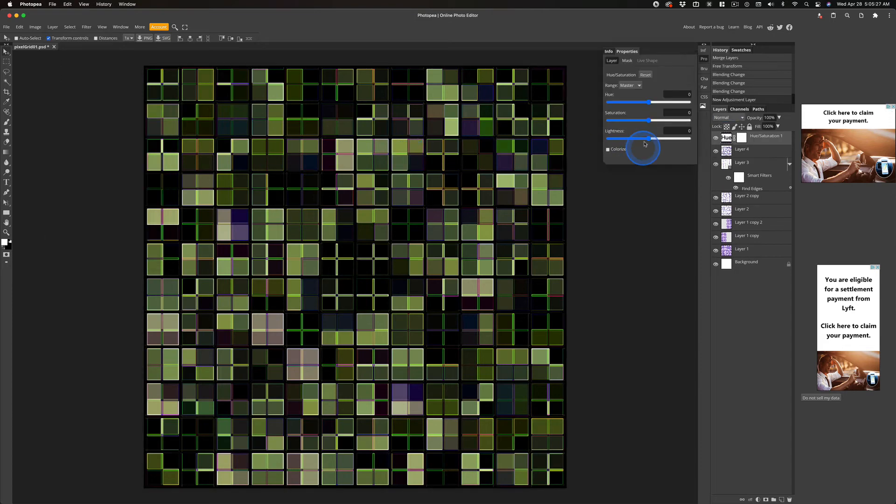
{"action": "left_click", "coordinate": [608, 149]}
{"action": "left_click_drag", "start_coordinate": [648, 102], "coordinate": [614, 106]}
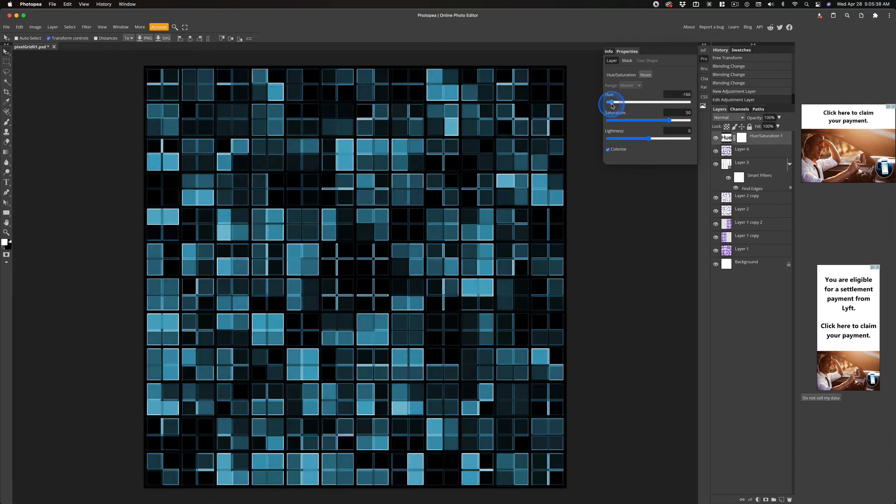
{"action": "left_click_drag", "start_coordinate": [669, 120], "coordinate": [648, 140]}
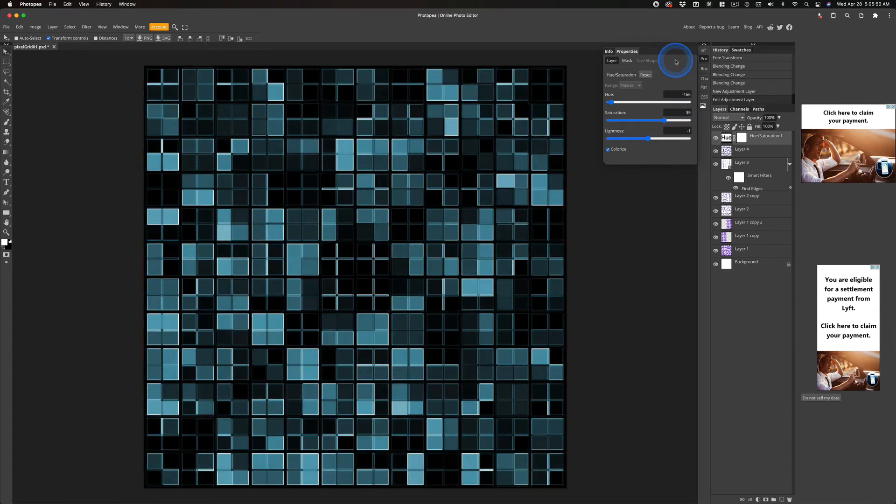
Add a Levels adjustment layer with the midtone input set to 1.45, and hide that layer.
{"action": "left_click", "coordinate": [52, 27]}
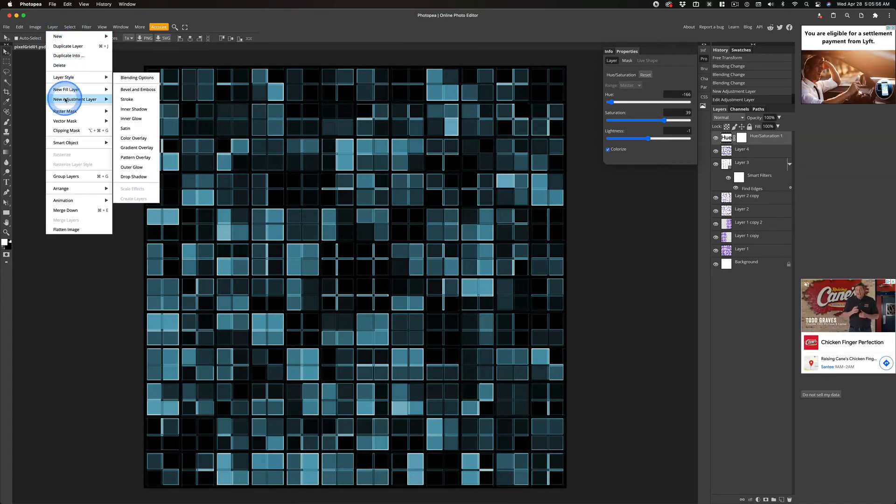
{"action": "mouse_move", "coordinate": [65, 100]}
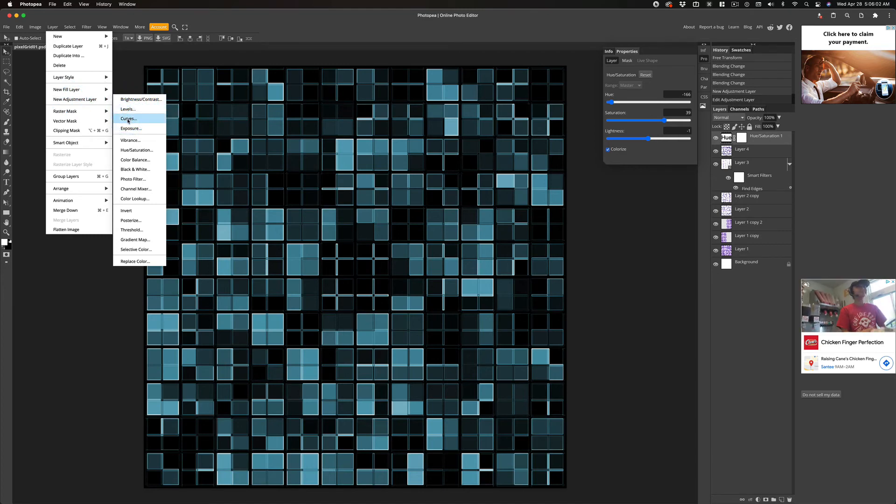
{"action": "left_click", "coordinate": [128, 111]}
{"action": "left_click", "coordinate": [129, 111]}
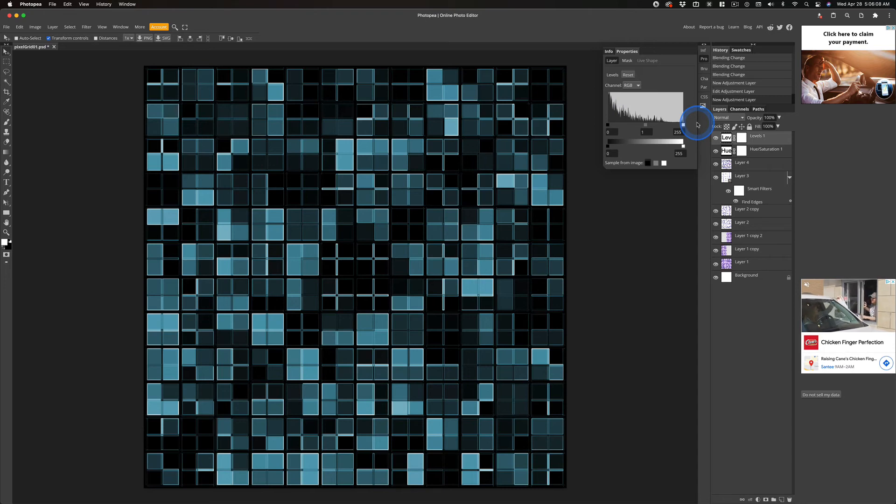
{"action": "left_click_drag", "start_coordinate": [645, 125], "coordinate": [639, 127]}
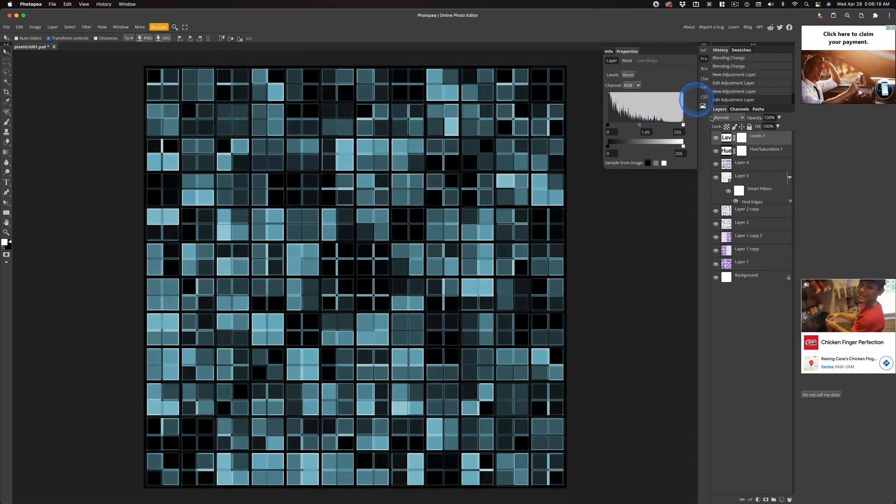
{"action": "left_click", "coordinate": [715, 138]}
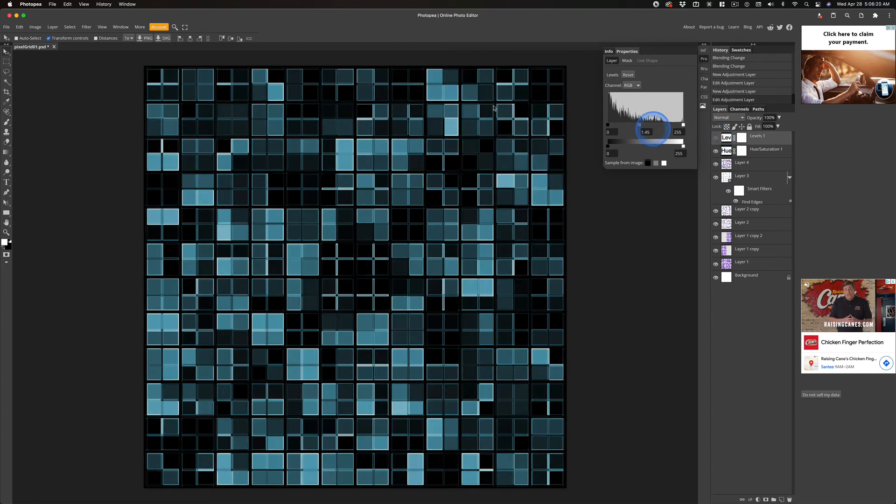
Add a Curves adjustment layer and place four points on its RGB curve, lifting the darker midtones and highlights above the diagonal.
{"action": "left_click", "coordinate": [59, 28]}
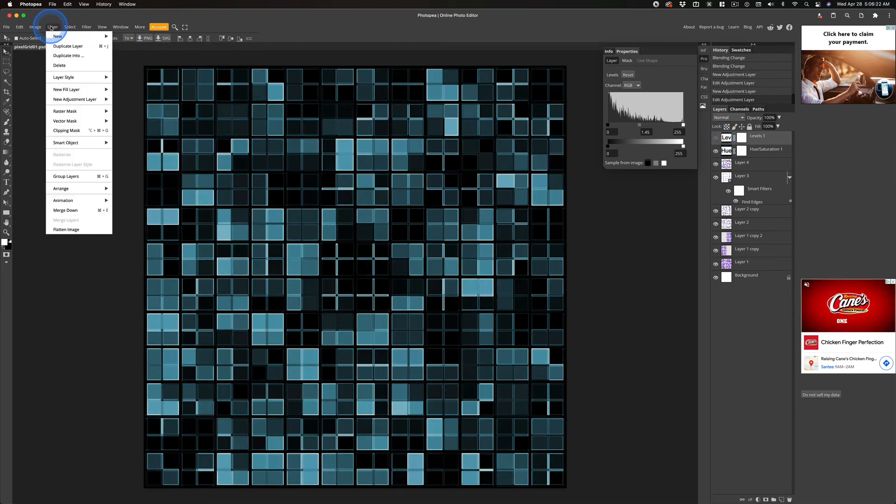
{"action": "mouse_move", "coordinate": [67, 28]}
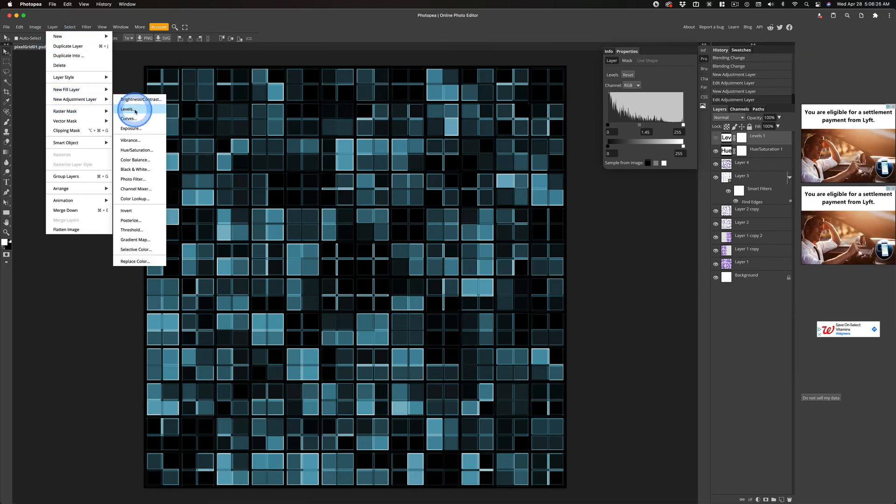
{"action": "left_click", "coordinate": [133, 119]}
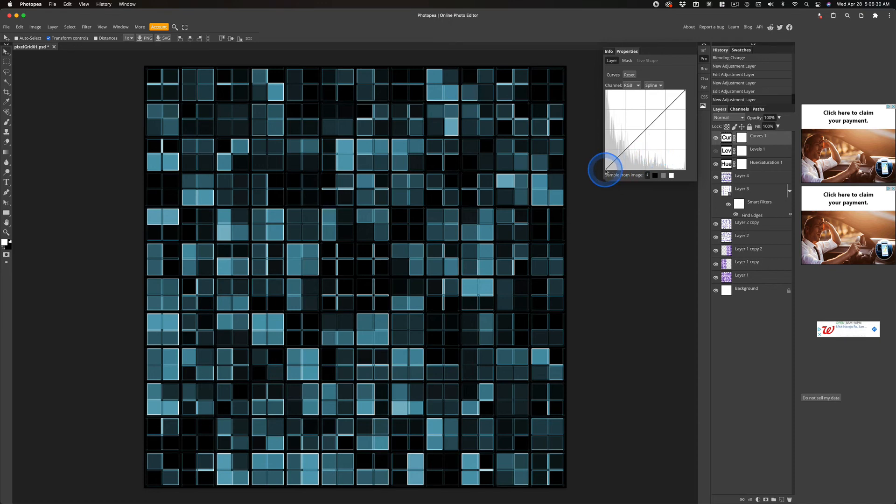
{"action": "left_click", "coordinate": [645, 130]}
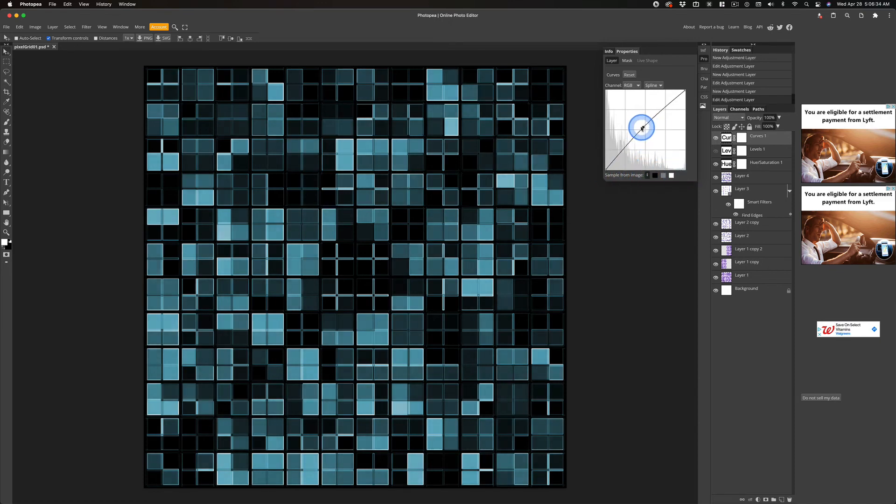
{"action": "mouse_move", "coordinate": [648, 128]}
{"action": "left_mouse_down"}
{"action": "mouse_move", "coordinate": [637, 126]}
{"action": "mouse_move", "coordinate": [645, 130]}
{"action": "left_mouse_up"}
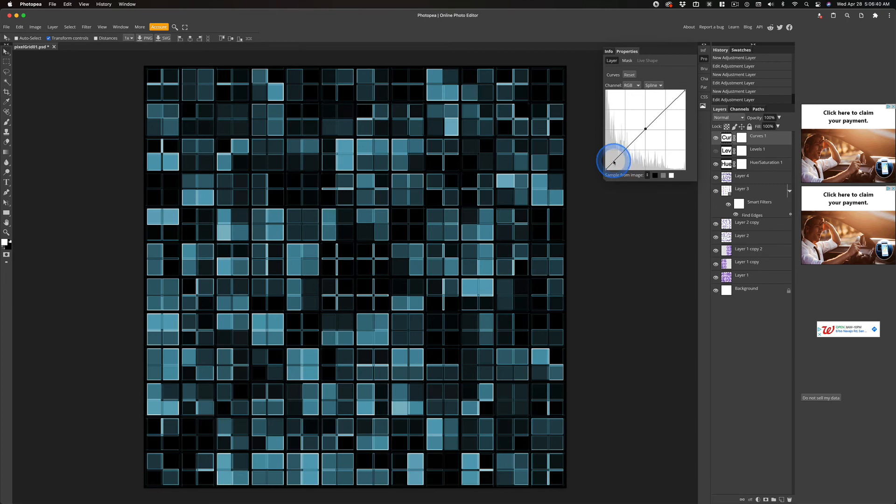
{"action": "left_click_drag", "start_coordinate": [622, 165], "coordinate": [615, 163]}
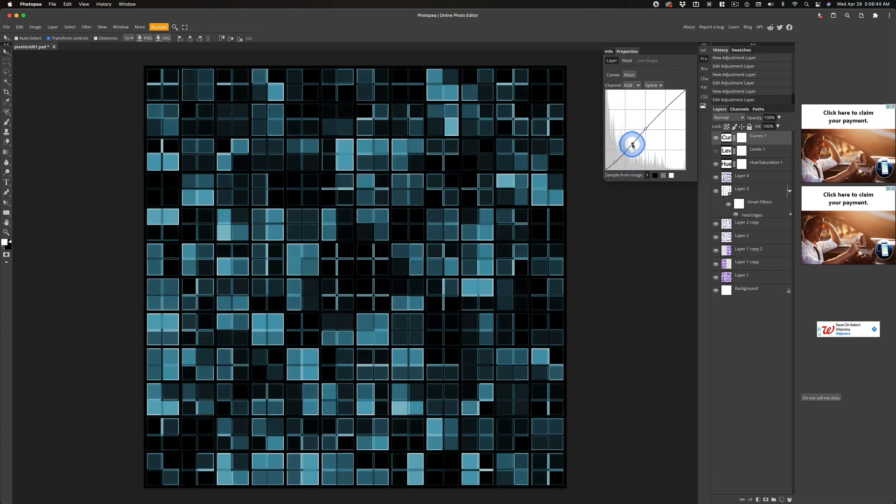
{"action": "left_click_drag", "start_coordinate": [673, 103], "coordinate": [669, 101]}
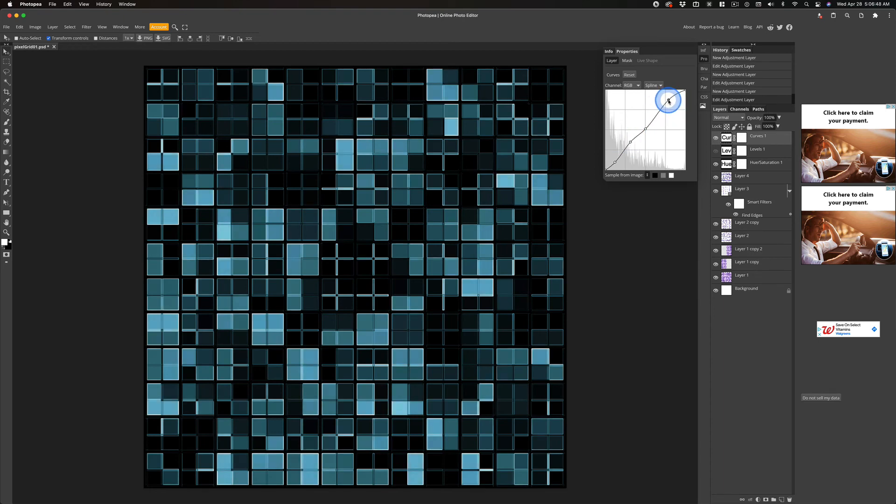
Compare the Curves and Levels adjustments by showing each one alone, ending with Curves visible and Levels hidden.
{"action": "left_click", "coordinate": [716, 138]}
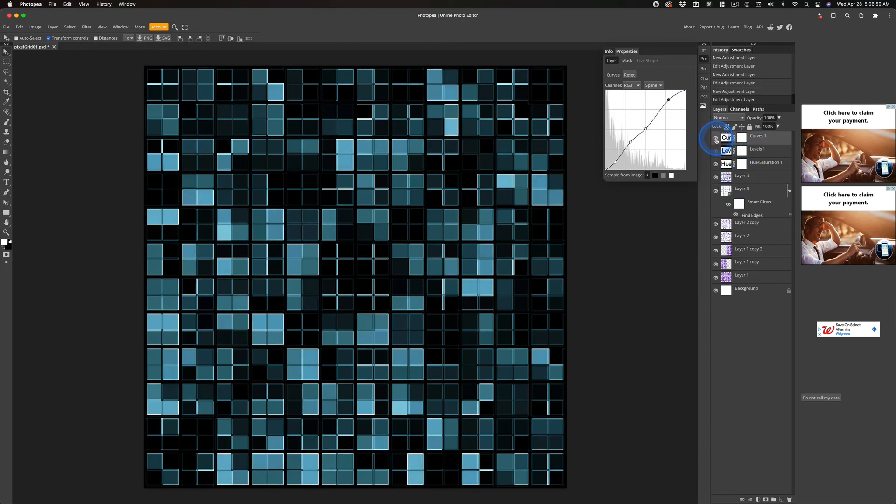
{"action": "left_click", "coordinate": [715, 151]}
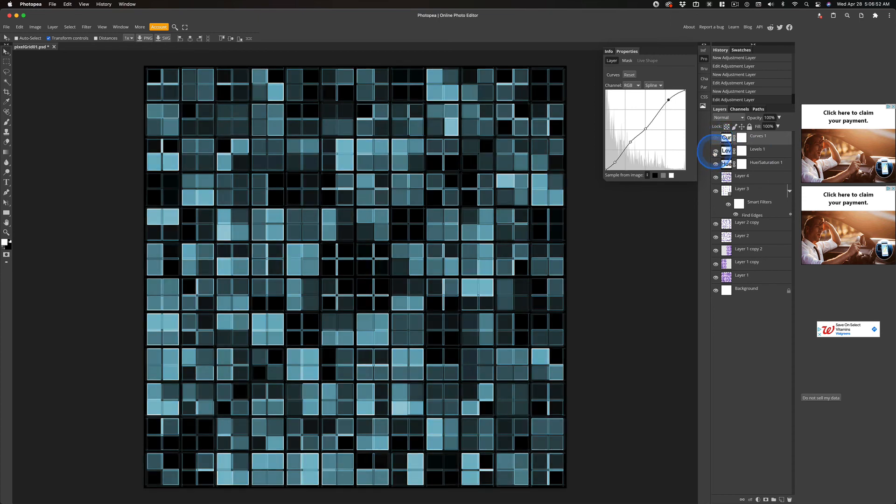
{"action": "left_click", "coordinate": [715, 151]}
{"action": "left_click", "coordinate": [716, 138]}
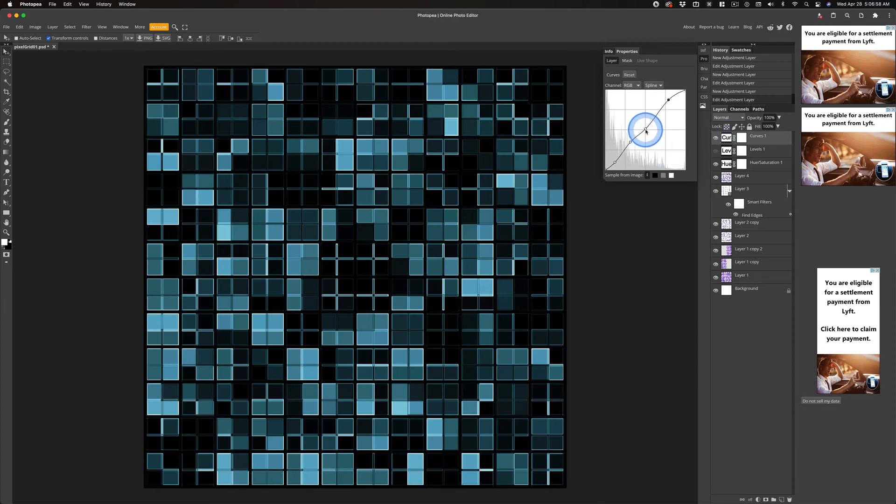
Try pulling the curve's middle point far down, raise it slightly above the diagonal, and compare the artwork with Layer 1 shown alone.
{"action": "left_click_drag", "start_coordinate": [645, 128], "coordinate": [642, 157]}
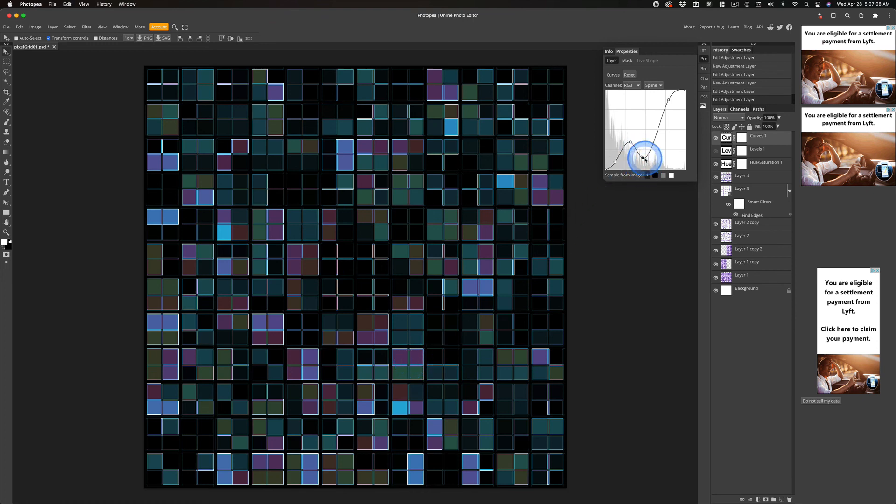
{"action": "left_click_drag", "start_coordinate": [642, 158], "coordinate": [646, 122]}
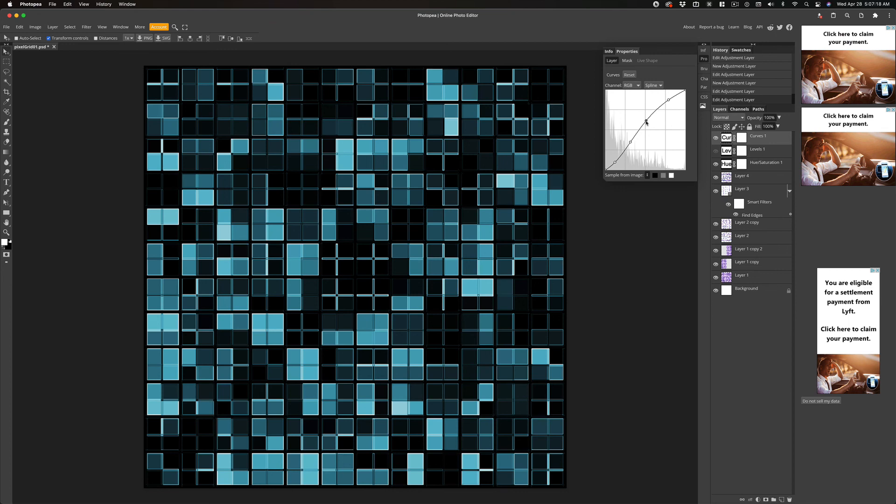
{"action": "left_click", "coordinate": [716, 279], "text": "alt"}
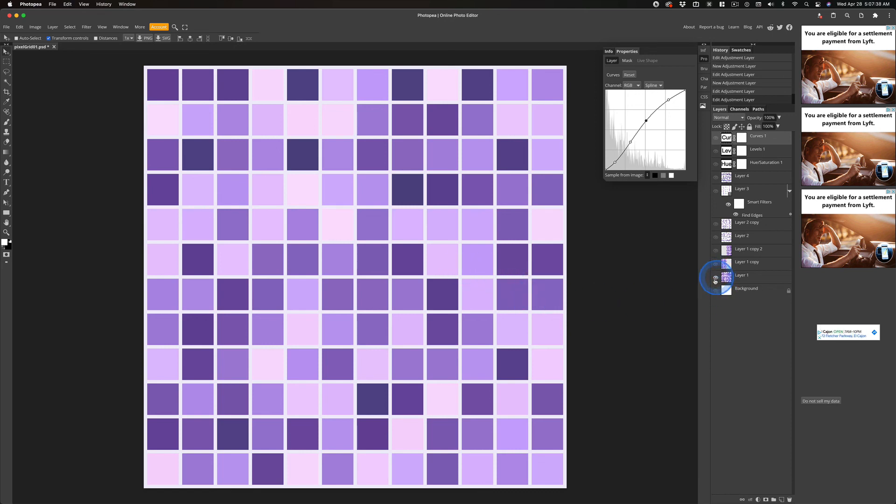
{"action": "left_click", "coordinate": [716, 278], "text": "alt"}
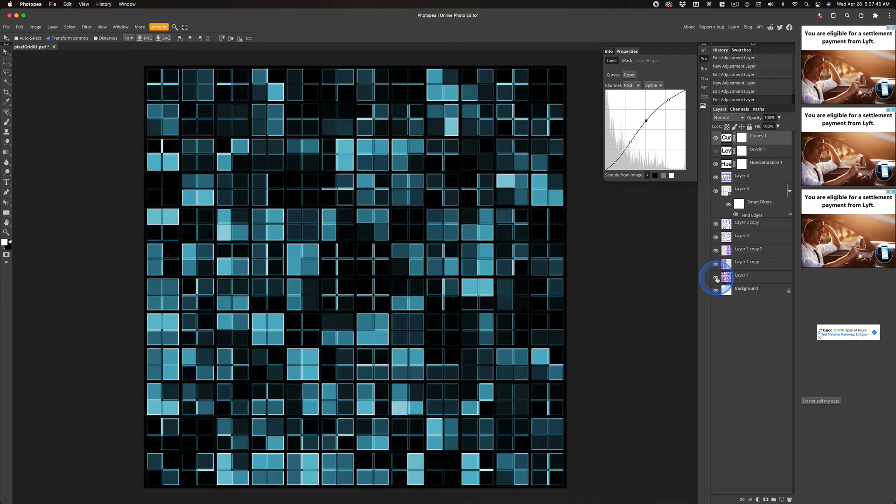